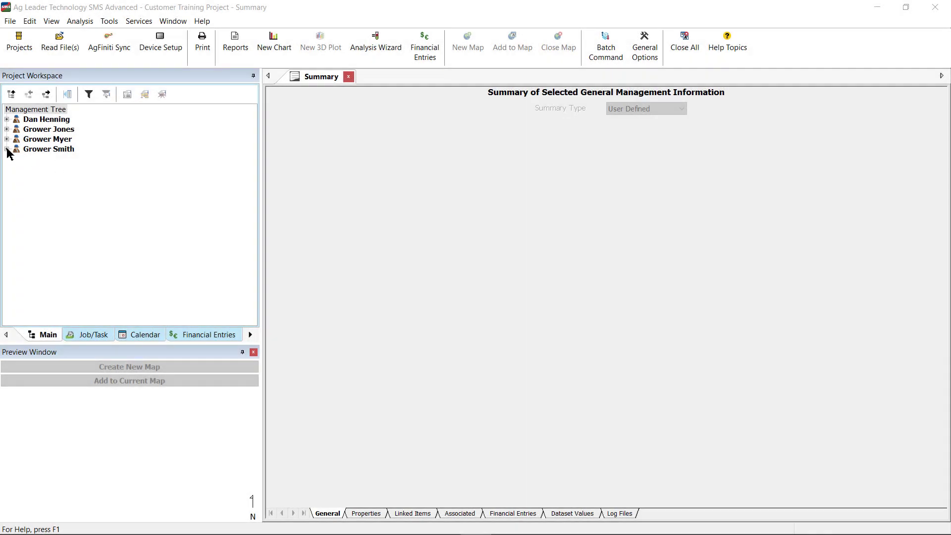
Check the boundary preview of each field under the Home and Rented farms of the last grower in the management tree.
left_click(6, 149)
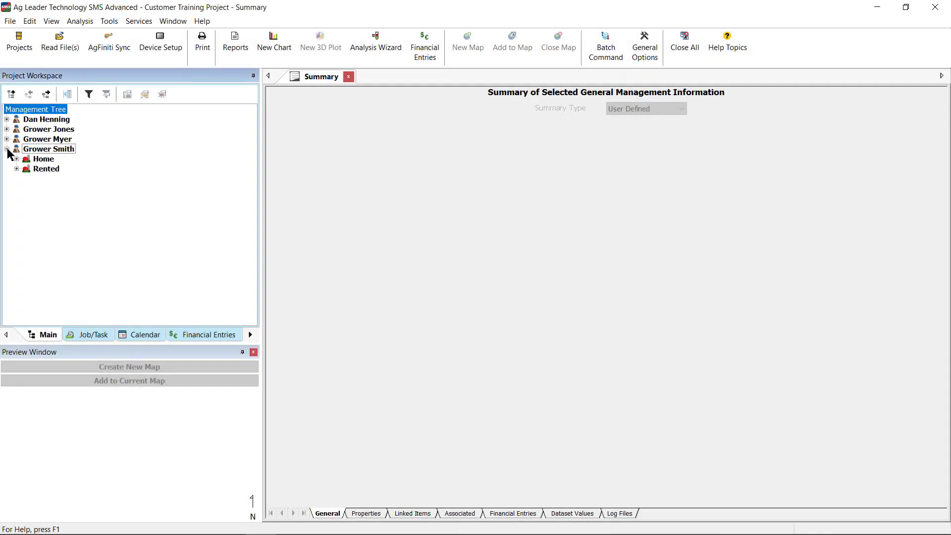
left_click(17, 159)
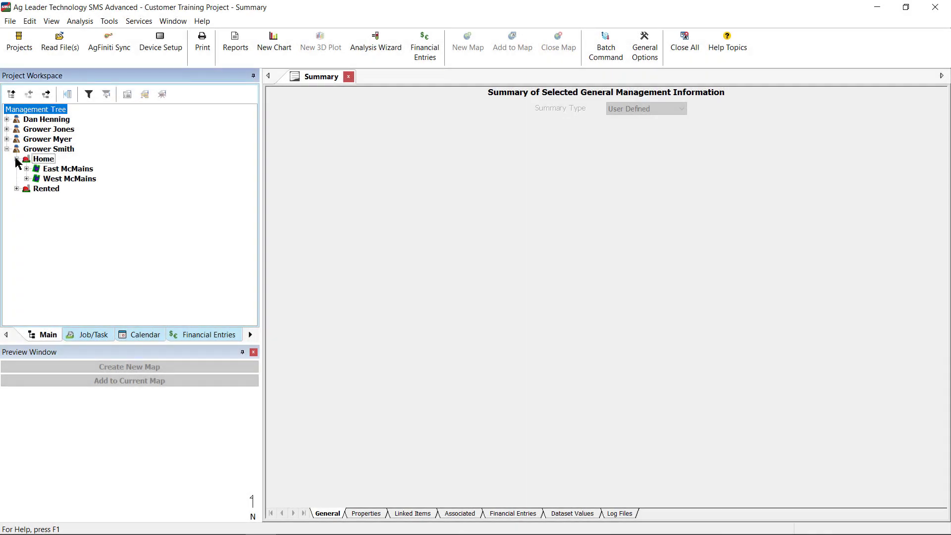
left_click(50, 169)
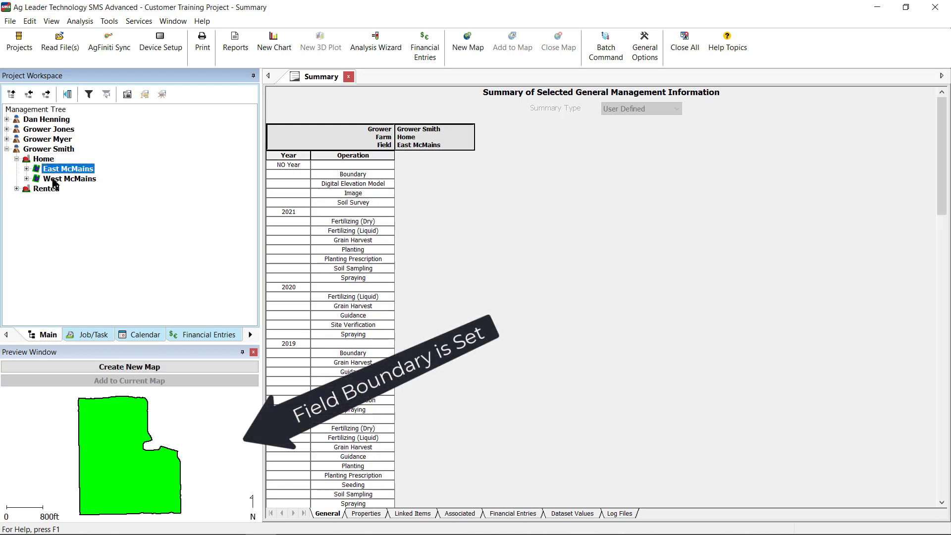
left_click(54, 180)
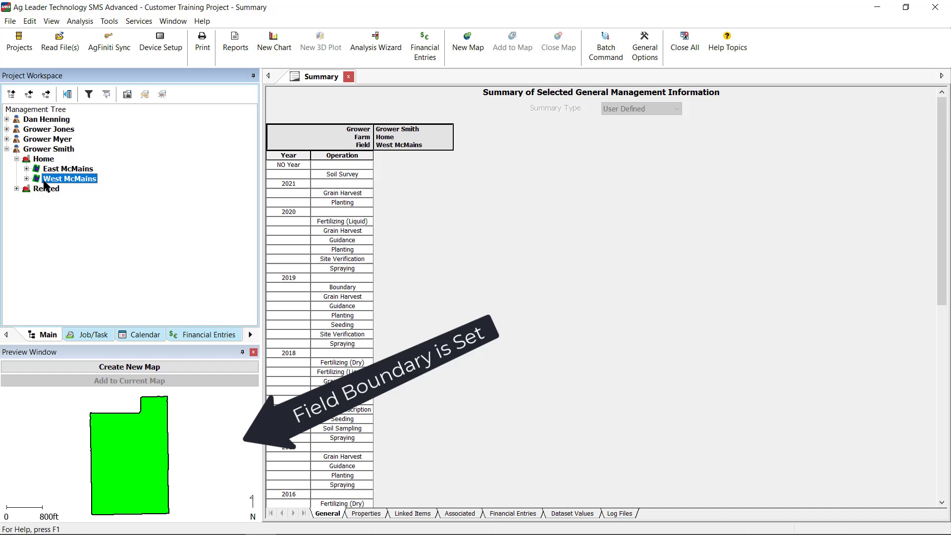
left_click(17, 189)
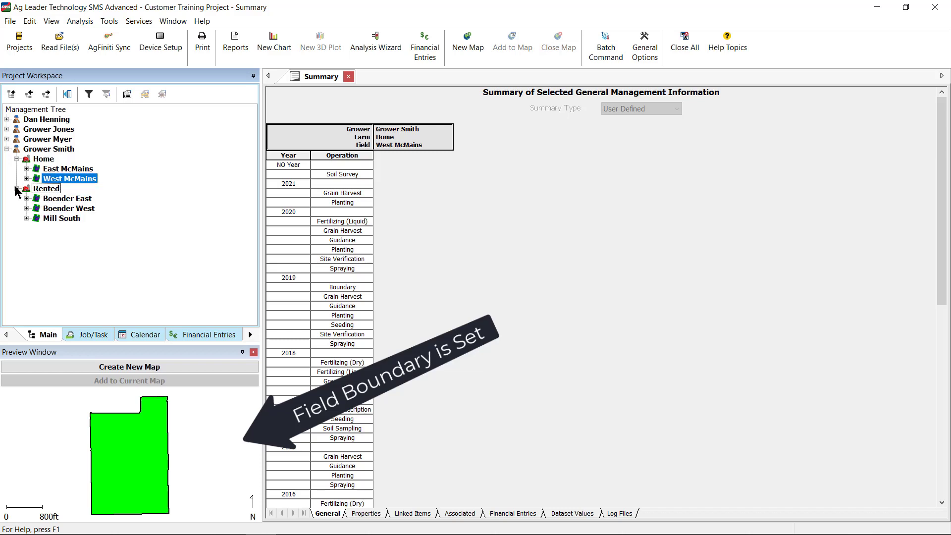
left_click(49, 200)
left_click(56, 210)
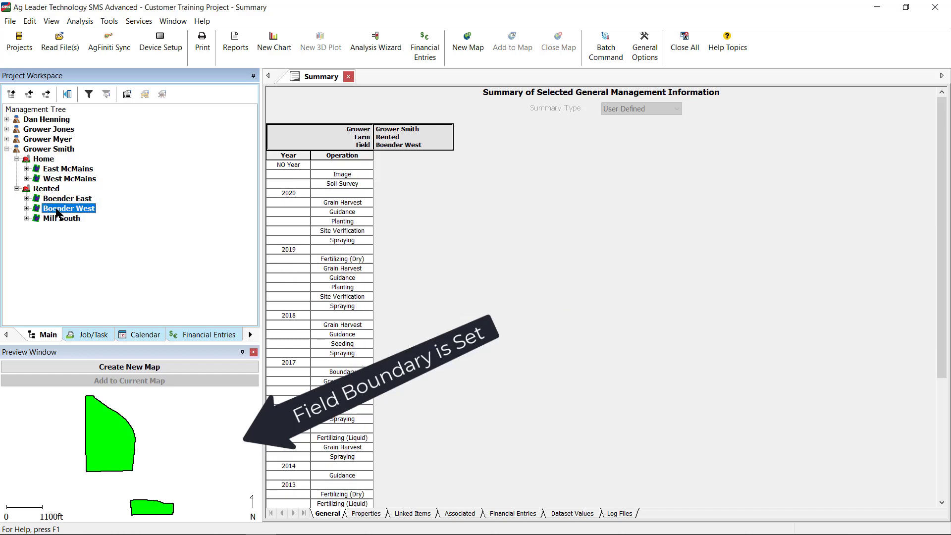
left_click(62, 217)
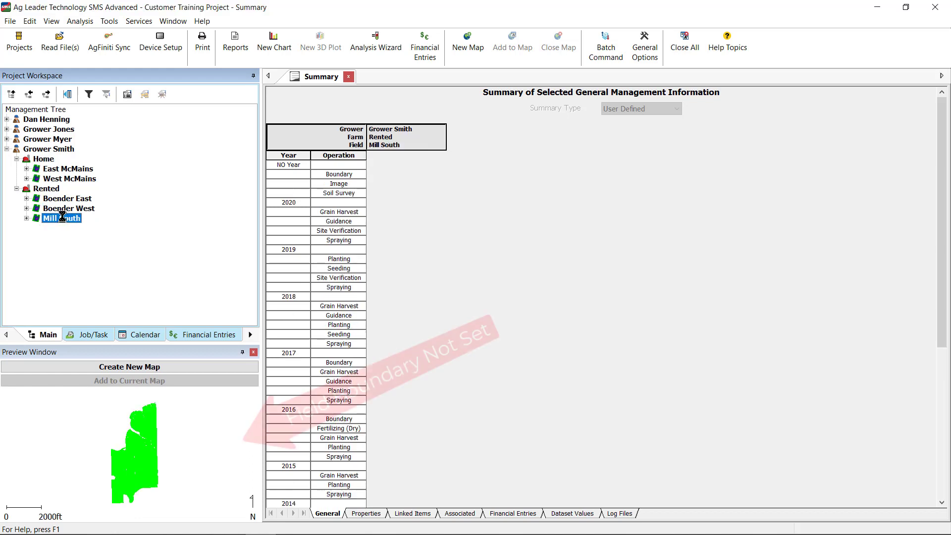
Set the Rented-Mill_South.iby boundary dataset, stored under NO Year, as the field boundary of Mill South and check the field's preview.
left_click(26, 218)
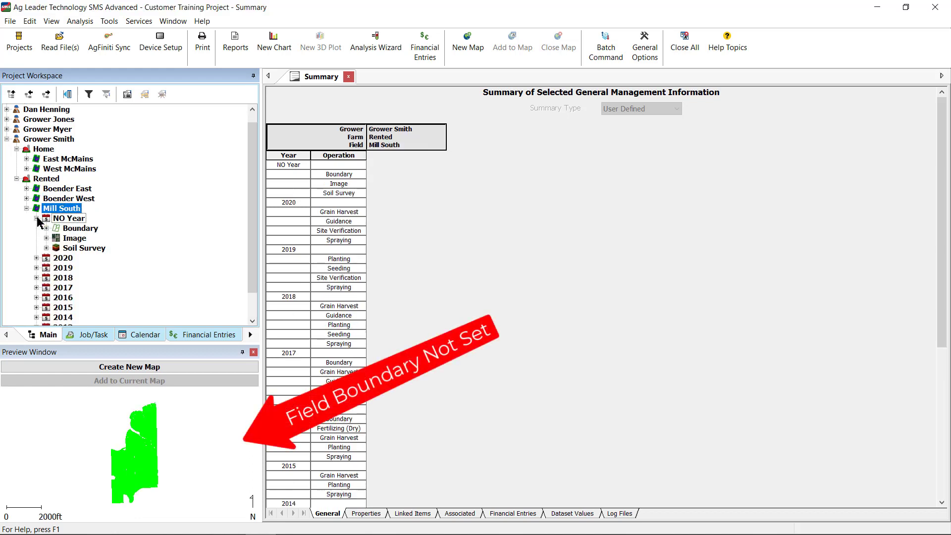
left_click(56, 228)
left_click(46, 227)
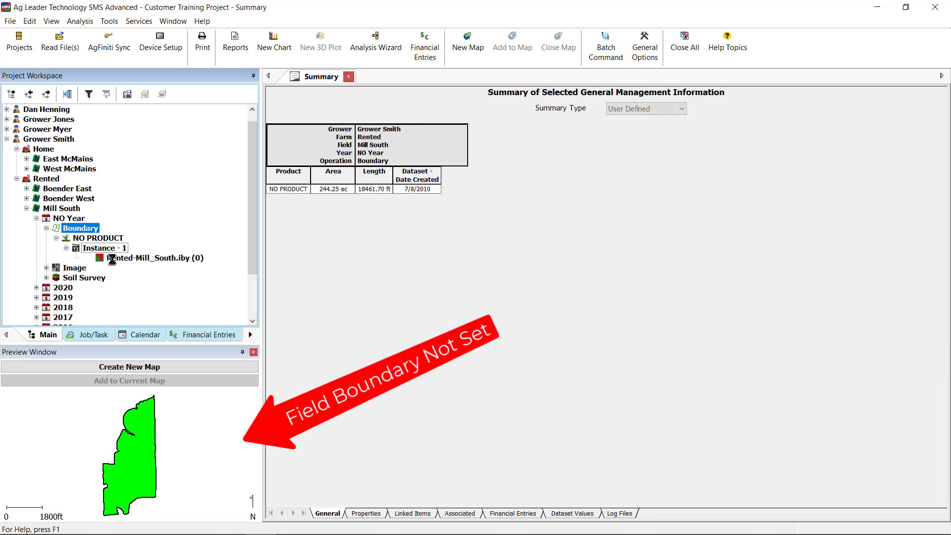
right_click(112, 260)
left_click(121, 258)
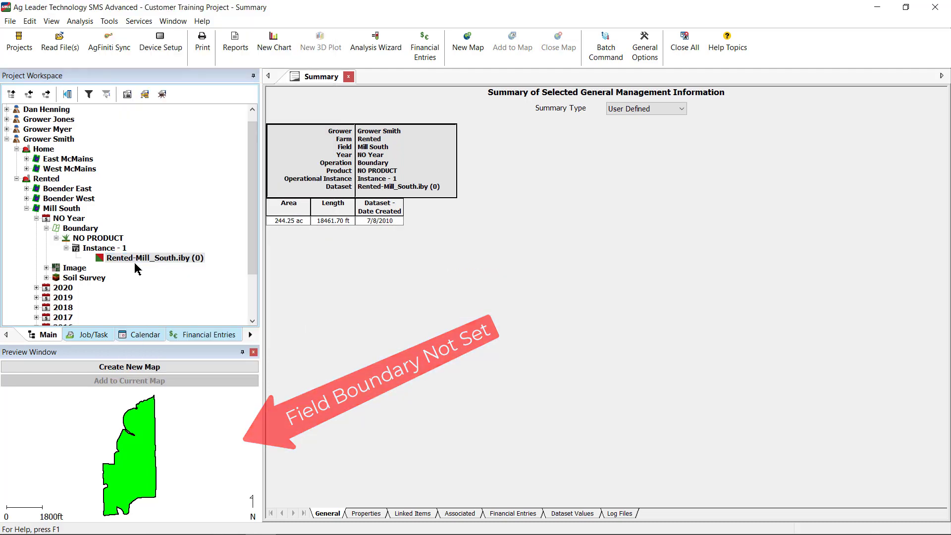
left_click(67, 209)
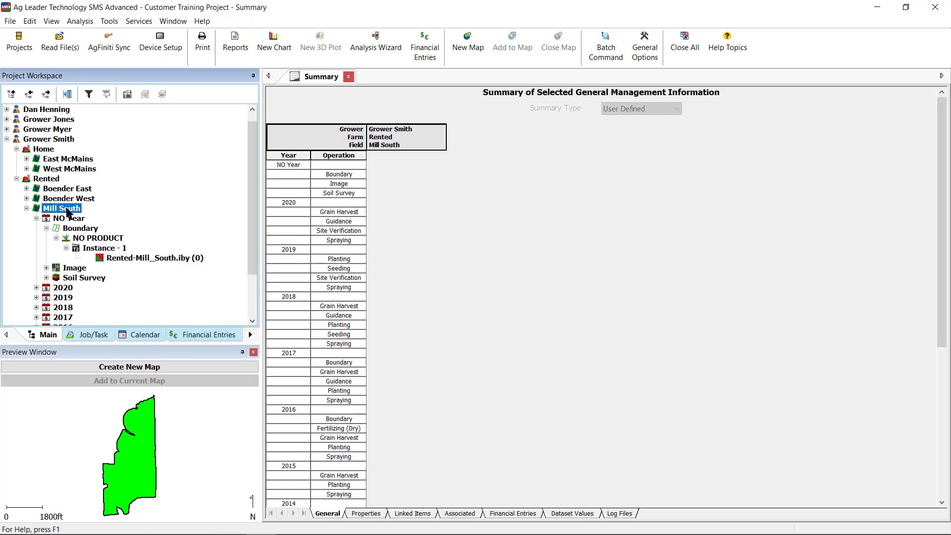
Start a new crop plan for the Fertilizing (Dry) Crop Plan operation with DAP as the product.
left_click(10, 20)
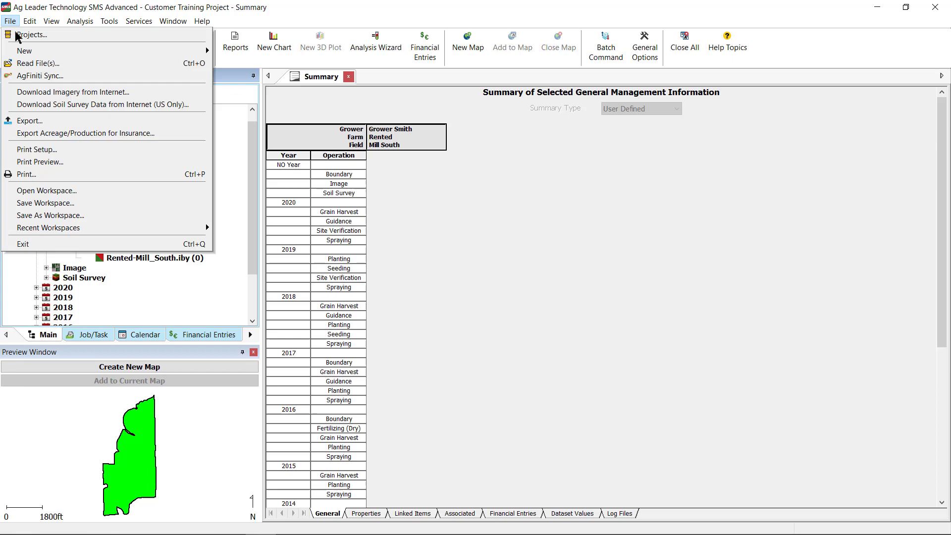
mouse_move(27, 49)
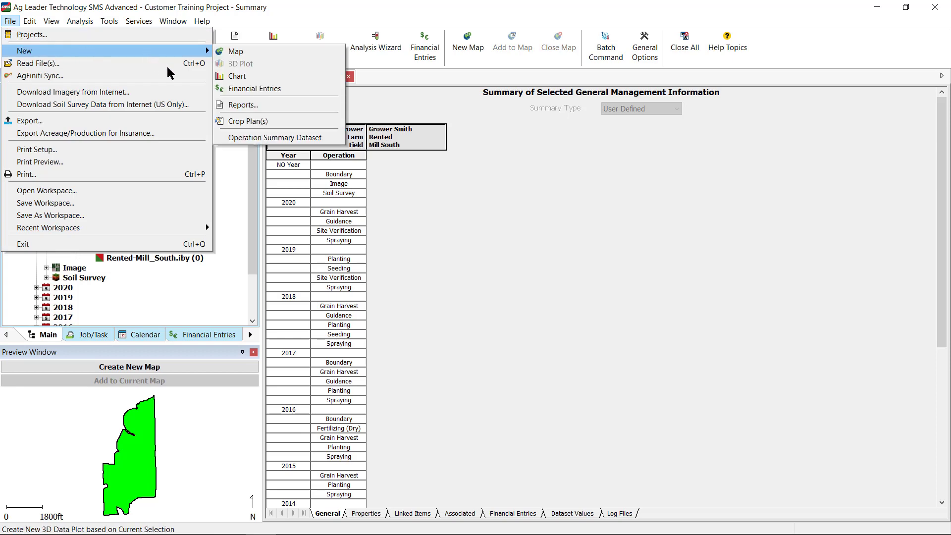
left_click(249, 122)
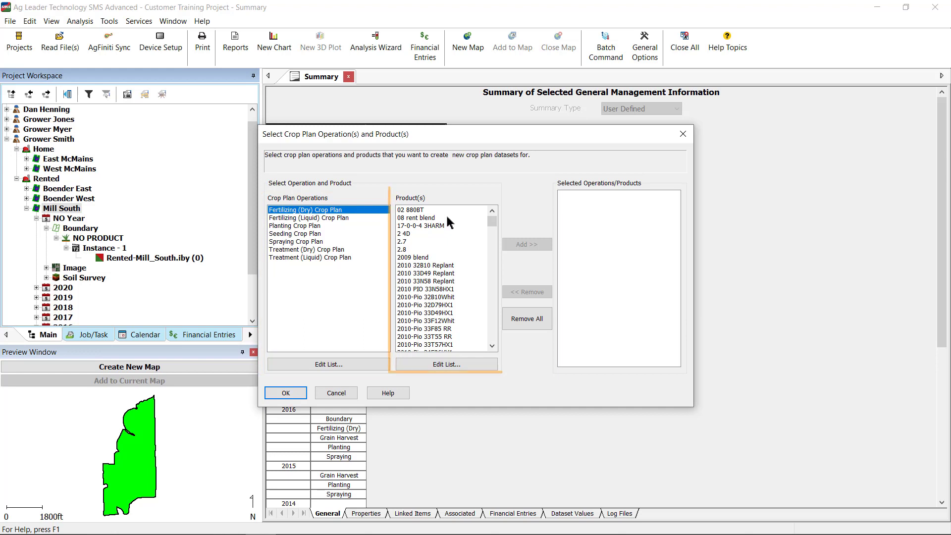
mouse_move(492, 220)
left_mouse_down()
mouse_move(491, 237)
mouse_move(452, 246)
left_mouse_up()
left_click(451, 243)
key("d")
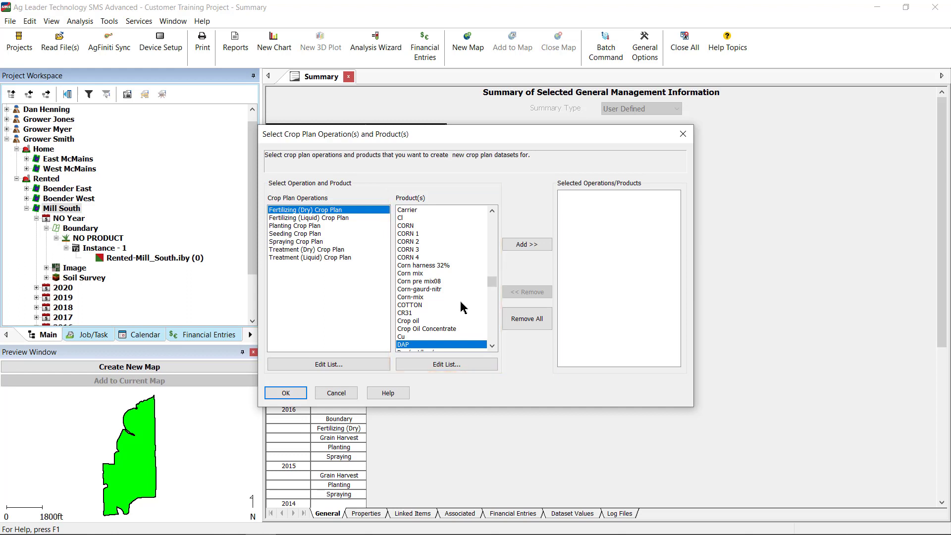
left_click(523, 246)
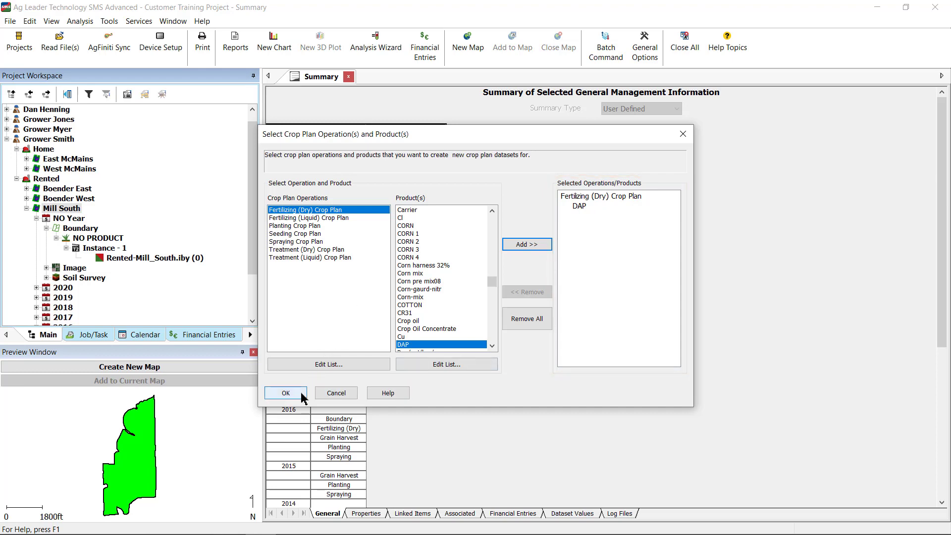
left_click(285, 393)
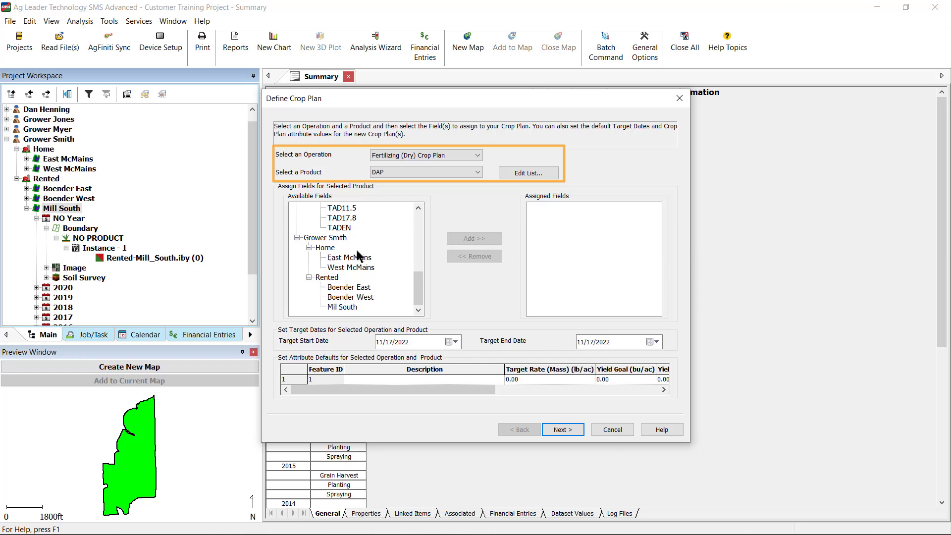
Assign all Home and Rented fields of the last listed grower to the plan, with target dates 11/1/2022 to 11/11/2022.
left_click(335, 239)
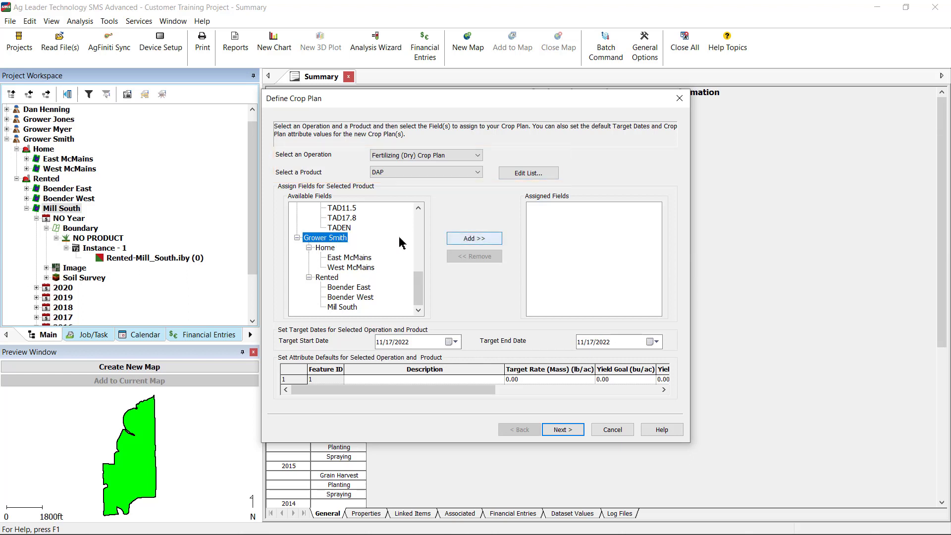
left_click(466, 239)
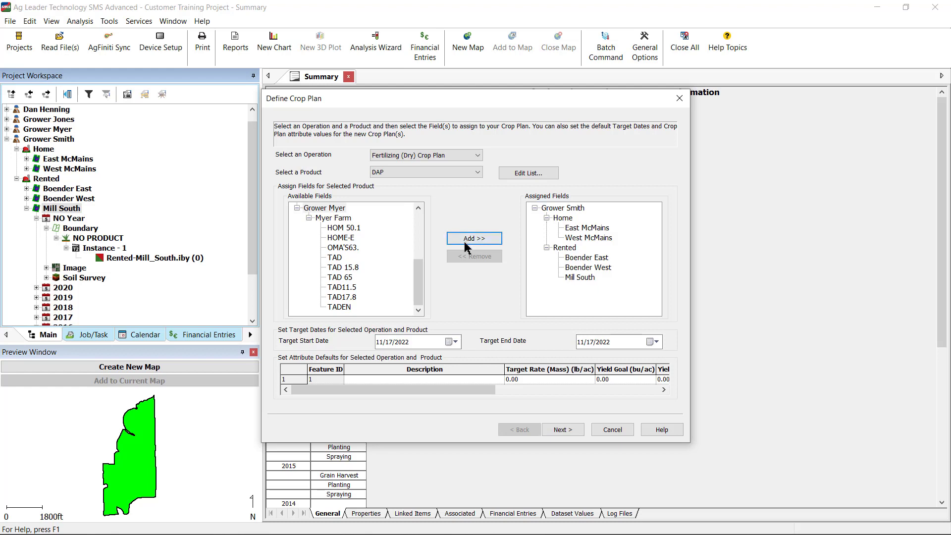
left_click(453, 342)
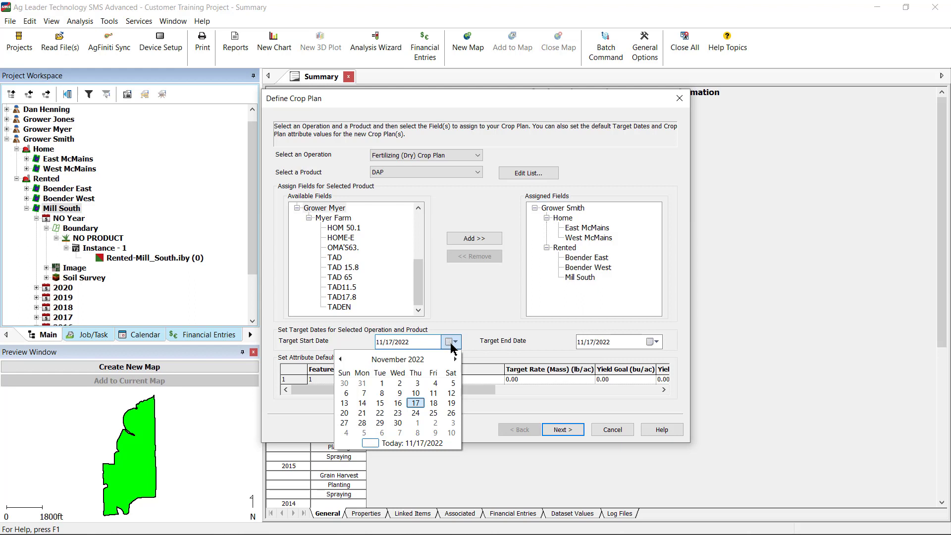
left_click(382, 382)
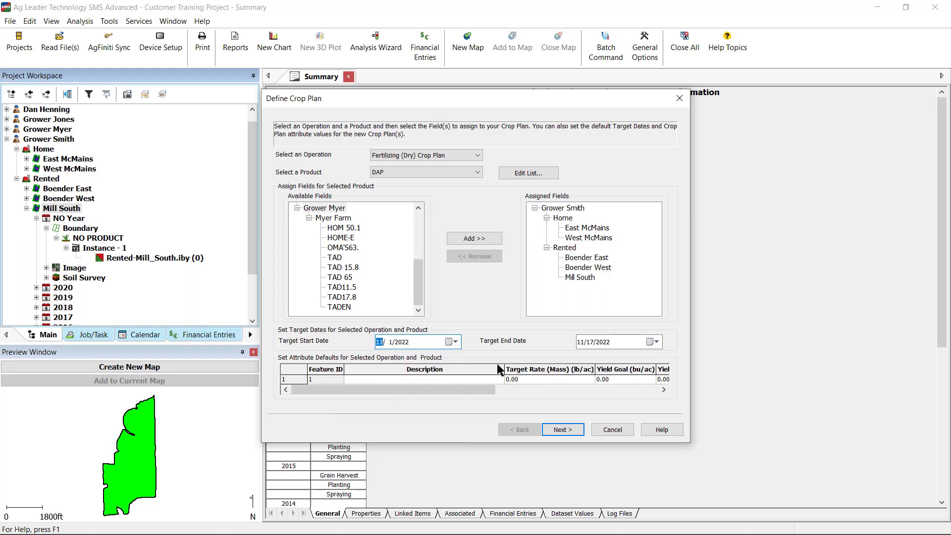
left_click(649, 342)
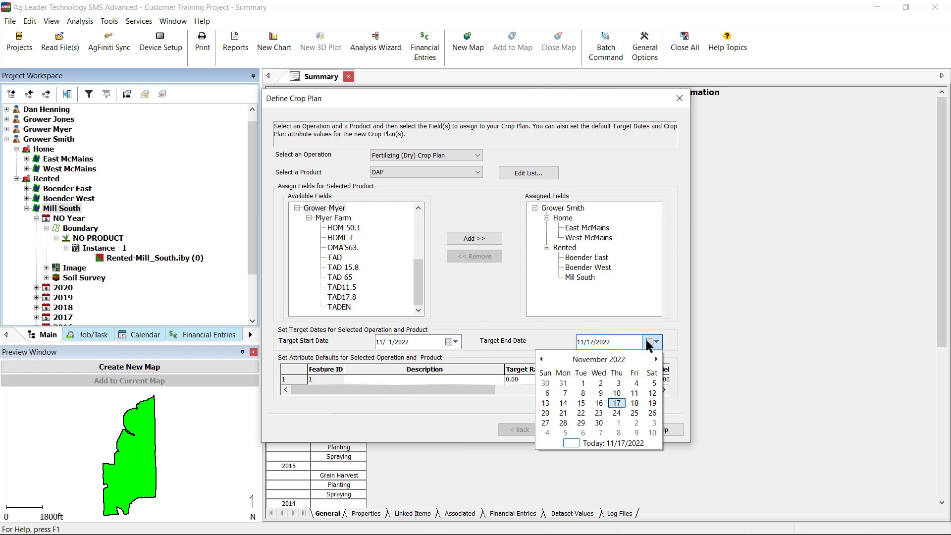
left_click(634, 393)
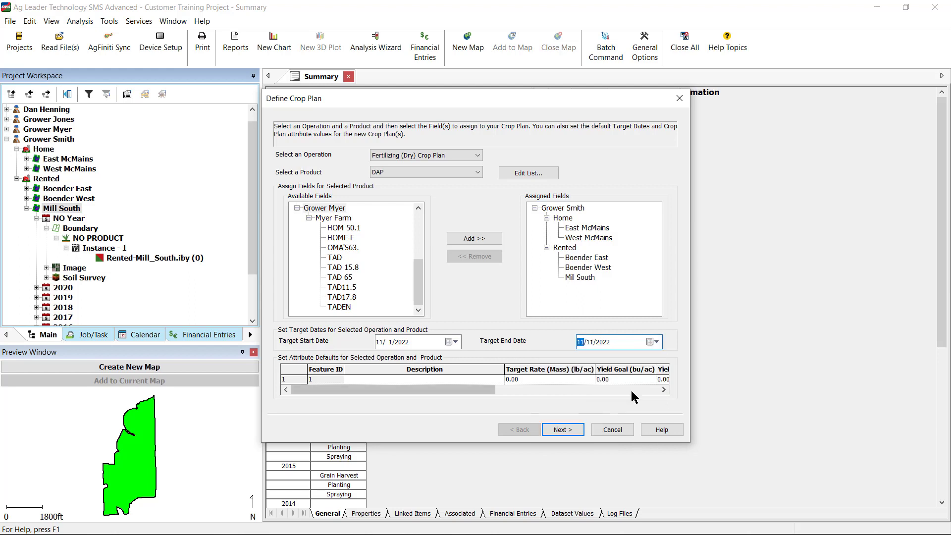
Set the default target rate to 200 lb/ac and the yield goal to 230 bu/ac for the DAP crop plan.
left_click(548, 381)
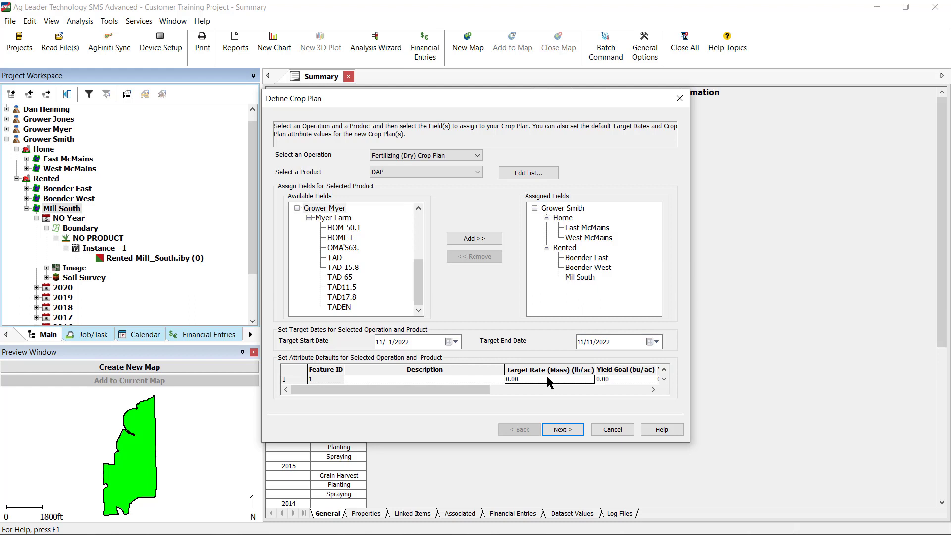
type("200")
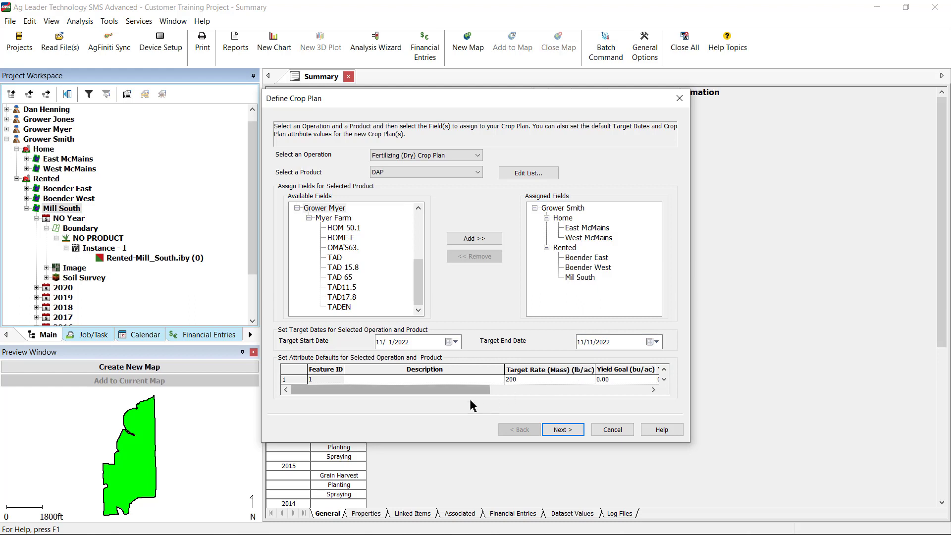
left_click(618, 383)
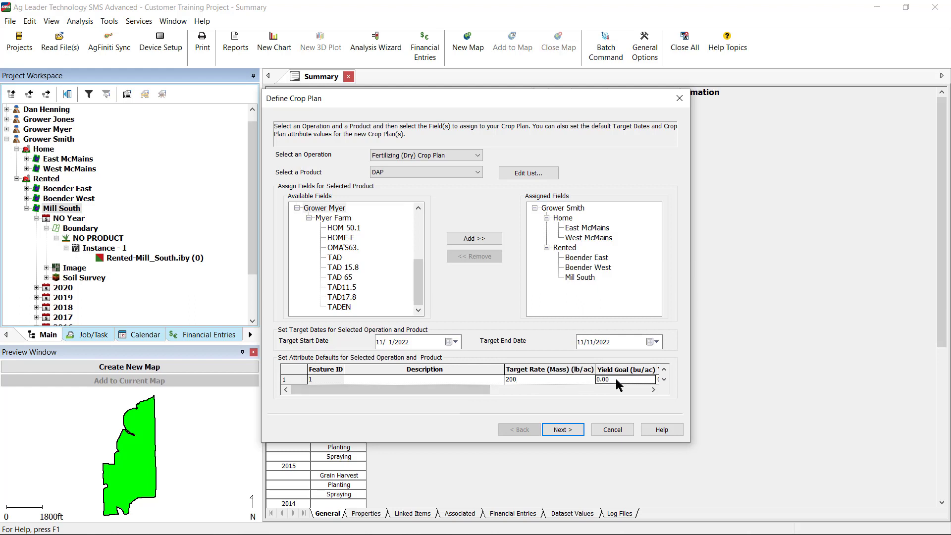
type("230")
Set the default build goals to 6.8 for pH, 22 ppm for P and 140 ppm for K.
left_click_drag(483, 389, 560, 395)
left_click(489, 382)
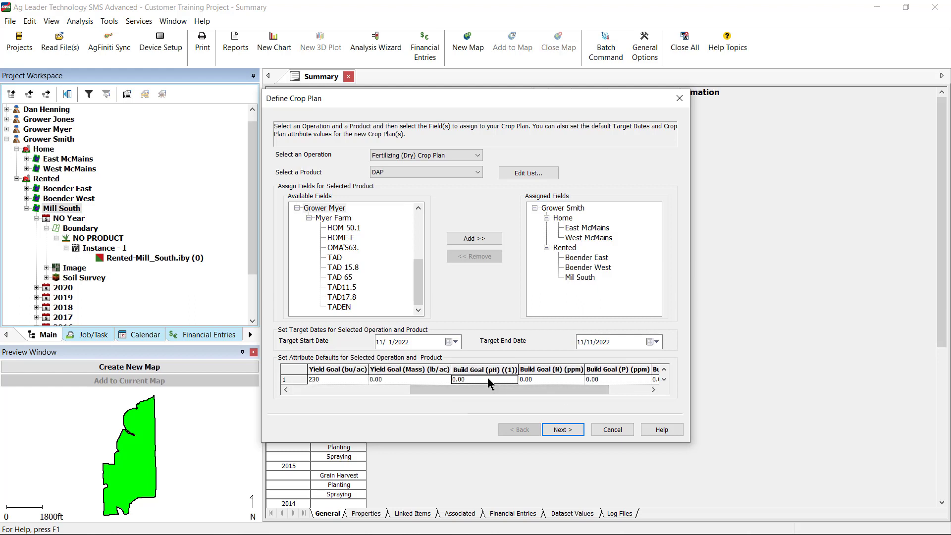
type("6.8")
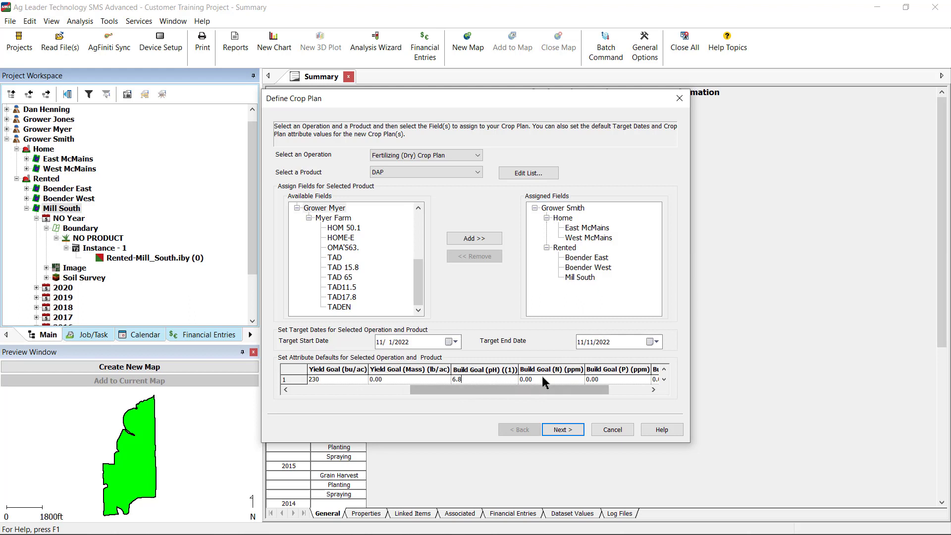
left_click(554, 381)
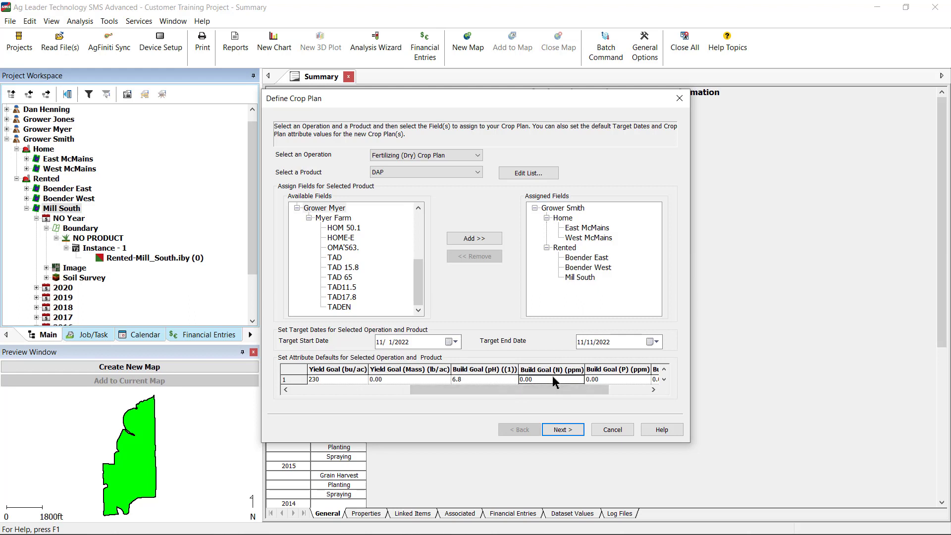
left_click(611, 380)
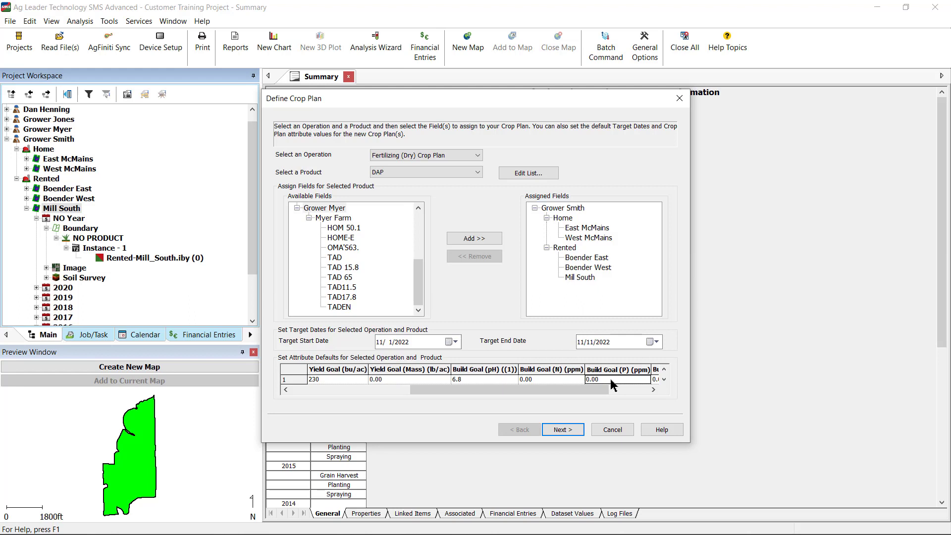
type("22")
left_click(615, 390)
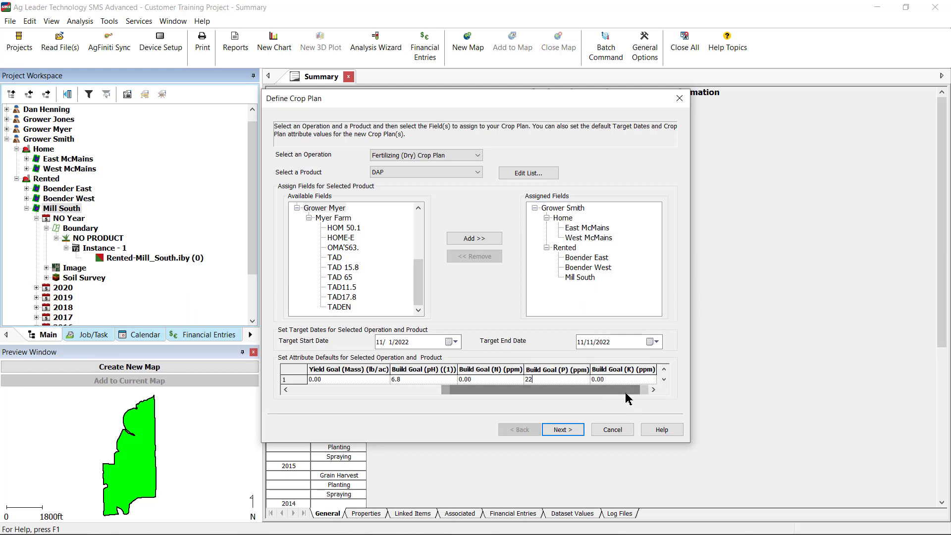
left_click(619, 381)
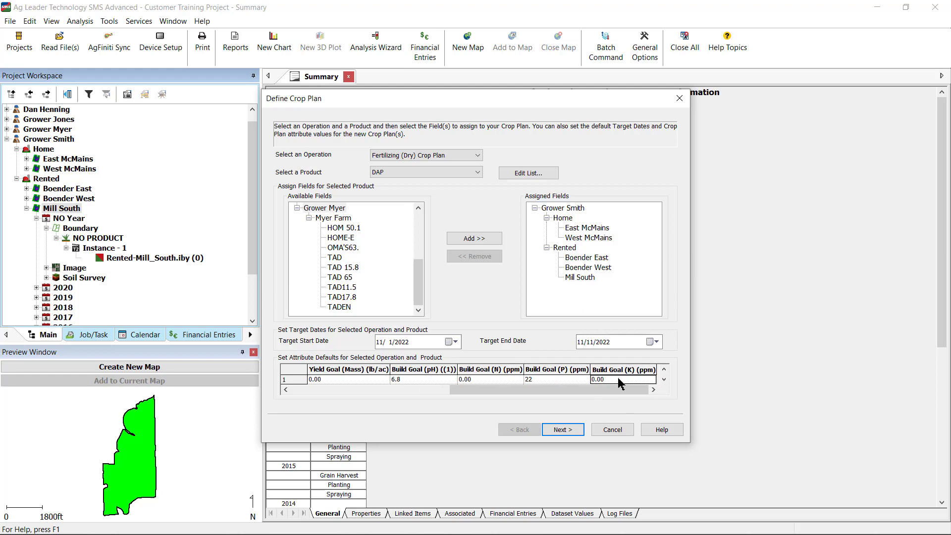
type("140")
key("Return")
Continue to the management selection and choose 2022 as the crop plan's year.
left_click(565, 430)
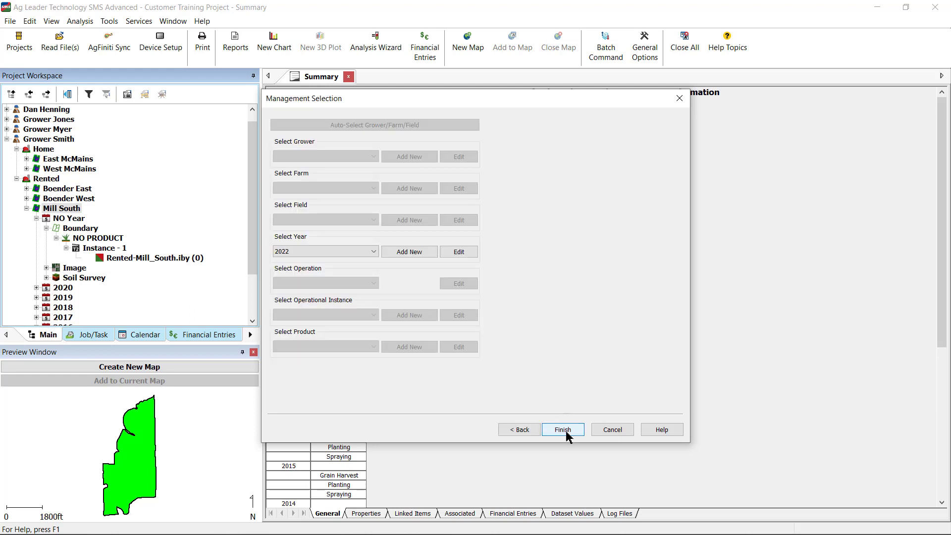
left_click(373, 253)
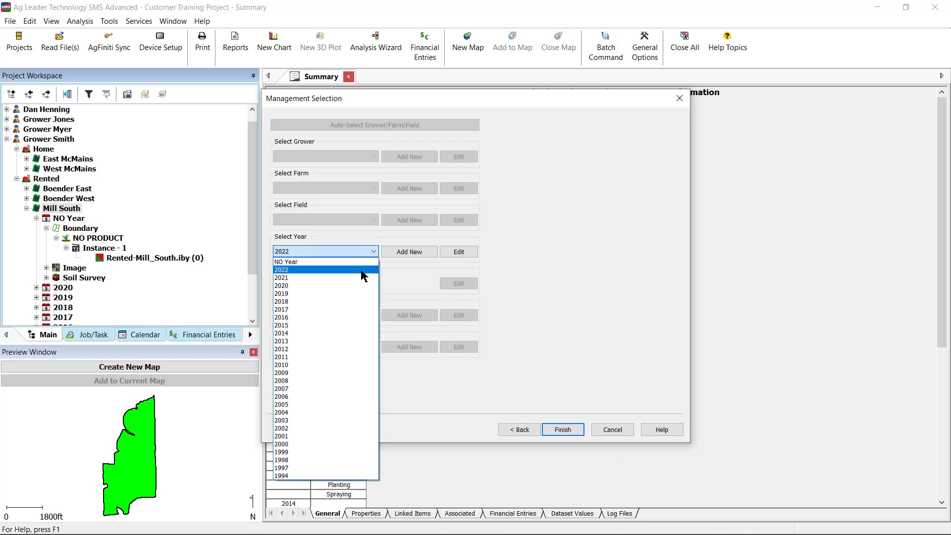
left_click(362, 271)
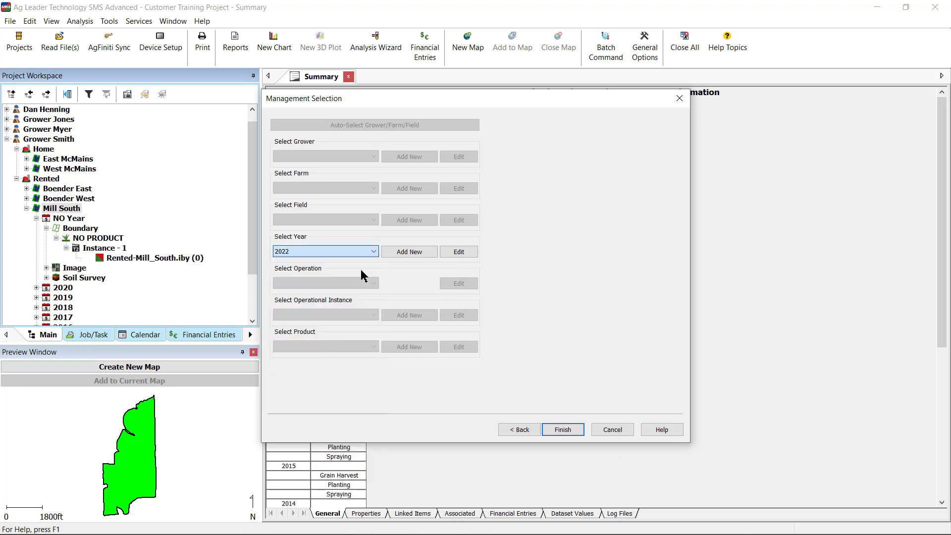
Finish creating the crop plans and select the 2022 Fertilizing (Dry) Crop Plan of the East McMains field under Home.
left_click(561, 429)
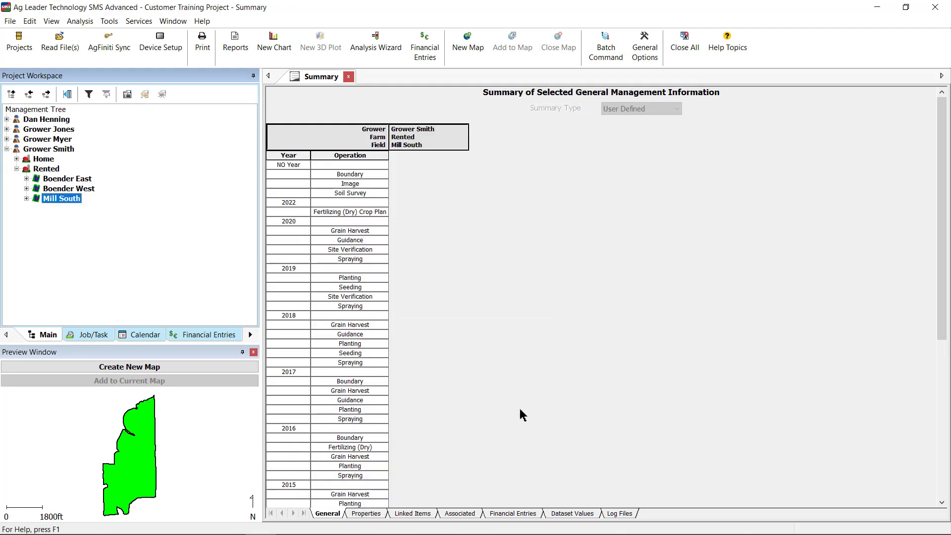
left_click(17, 160)
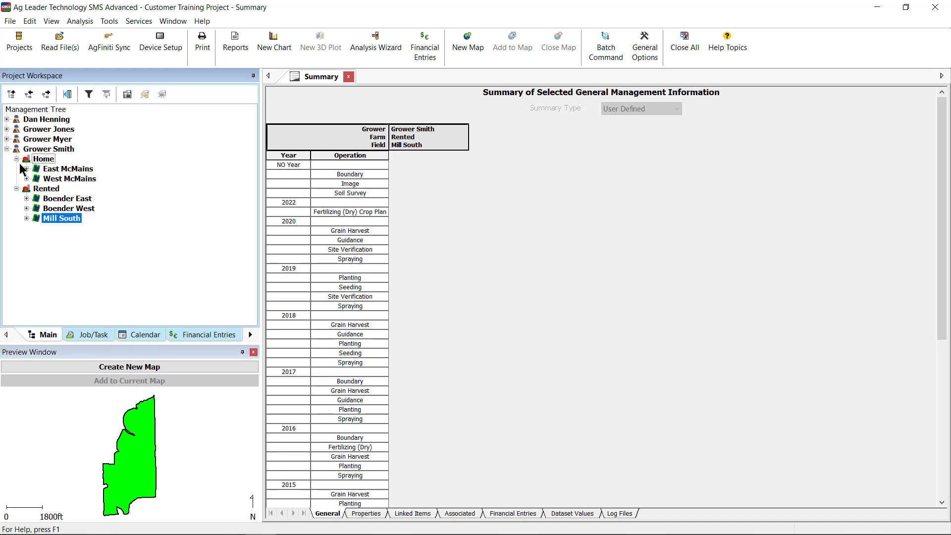
left_click(25, 169)
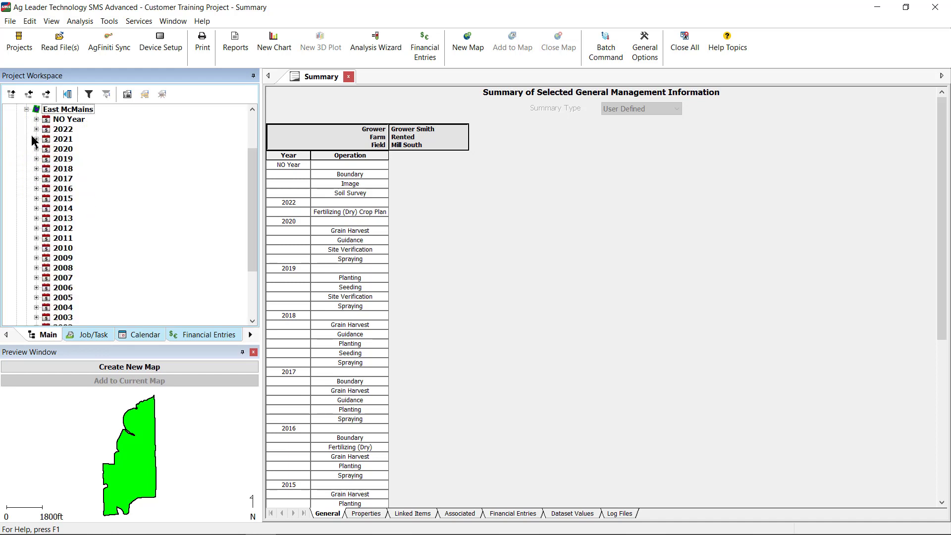
left_click(36, 129)
left_click(104, 199)
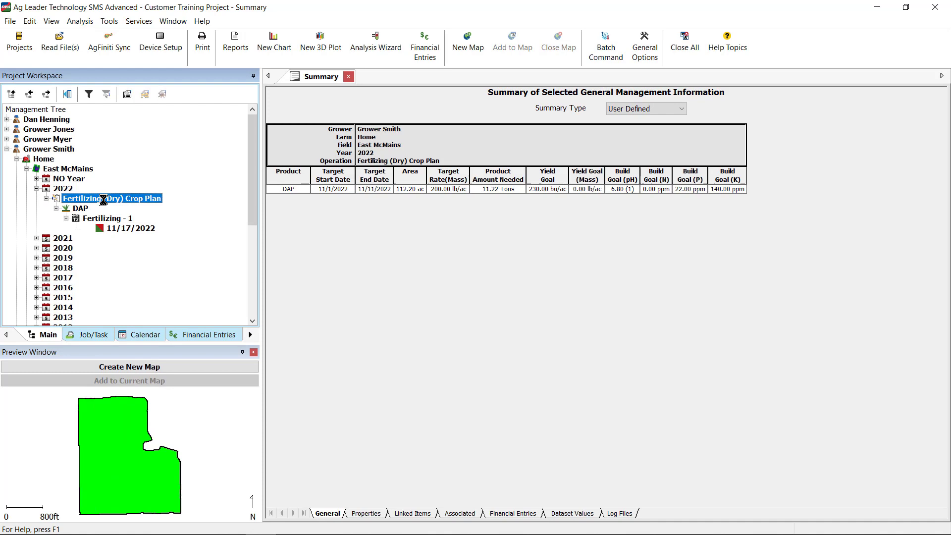
Create a new map of the East McMains crop plan and open its layer for editing.
left_click(163, 368)
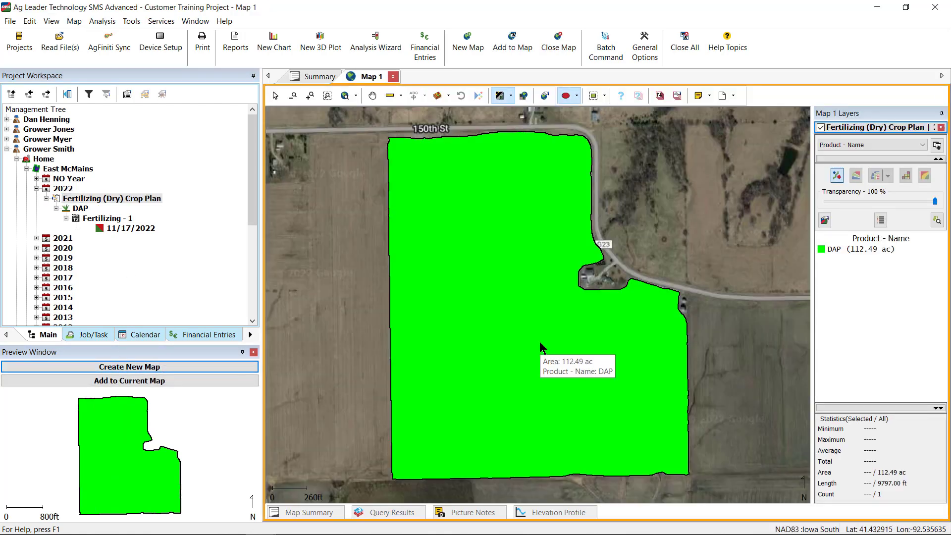
right_click(541, 347)
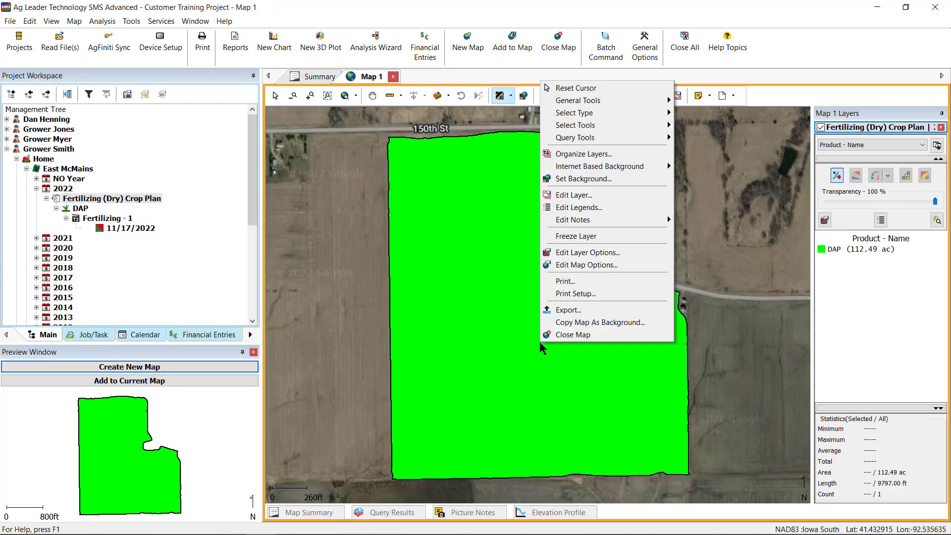
left_click(618, 198)
Divide the East McMains field by polygon, outlining a roughly square zone of about 3.6 ac in the field's north-central part.
scroll(791, 347, "down", 3)
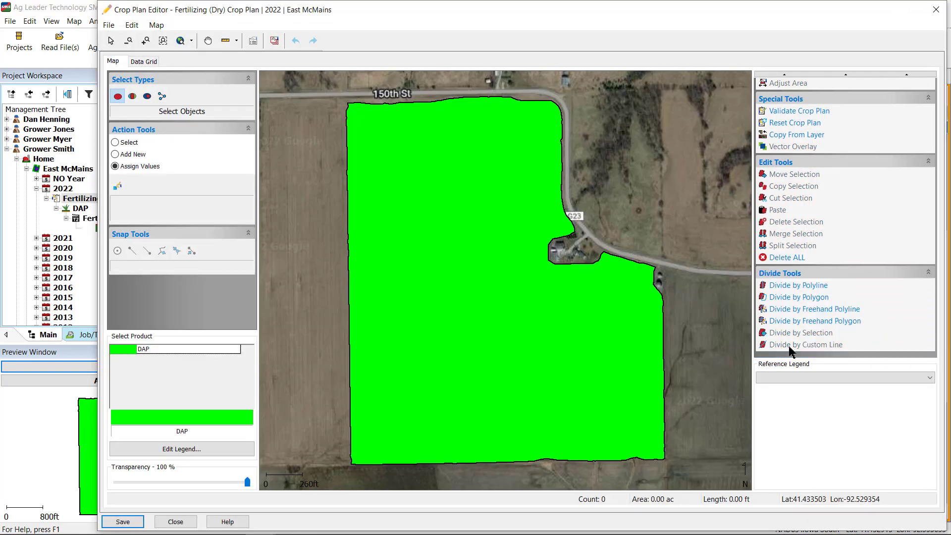
left_click(798, 297)
left_click(440, 197)
left_click(442, 251)
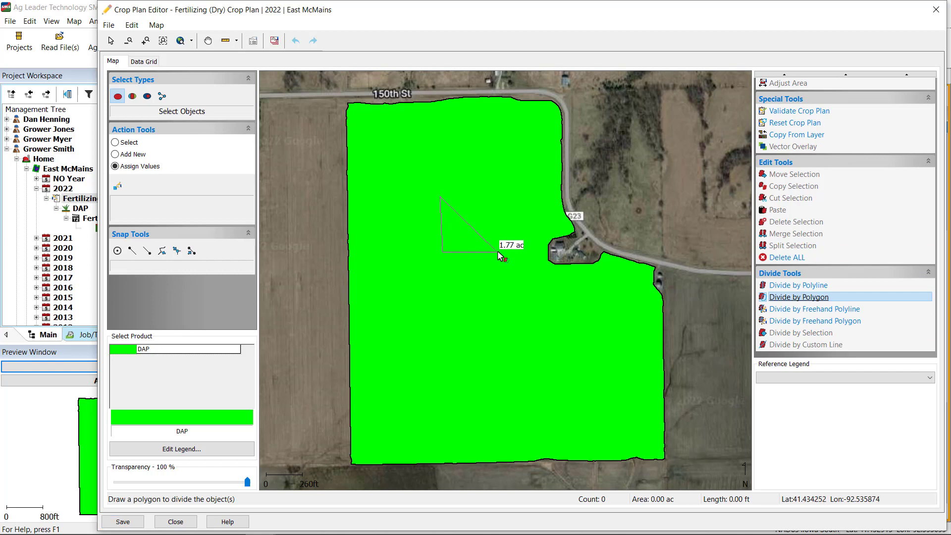
left_click(497, 252)
double_click(497, 196)
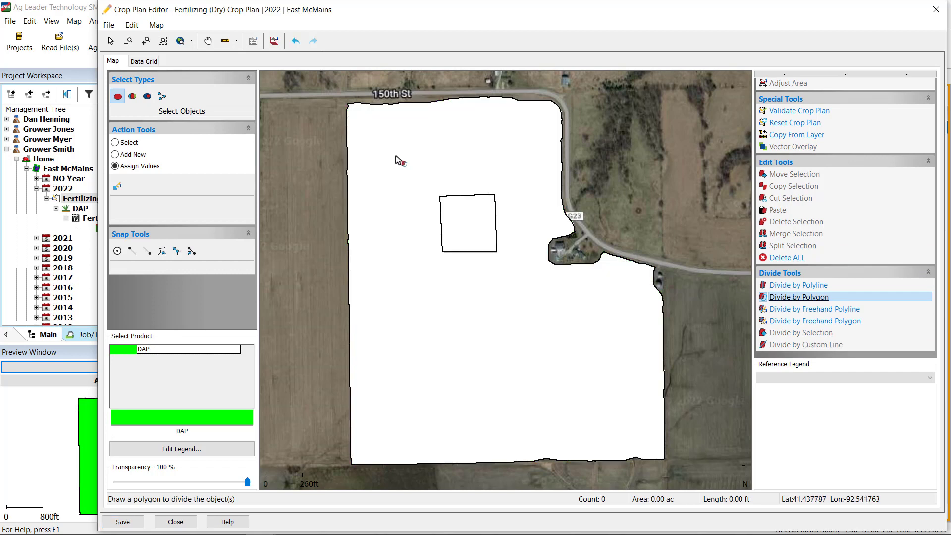
Set the small square zone's target rate to 180 lb/ac and its yield goal to 200 bu/ac in the data grid.
left_click(151, 60)
left_click(120, 86)
left_click(121, 96)
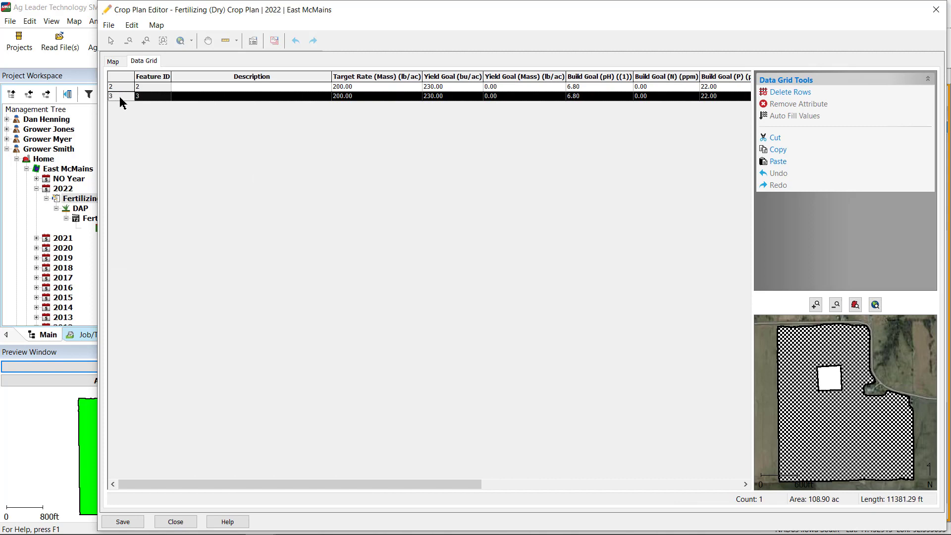
left_click(120, 86)
left_click(374, 87)
type("180")
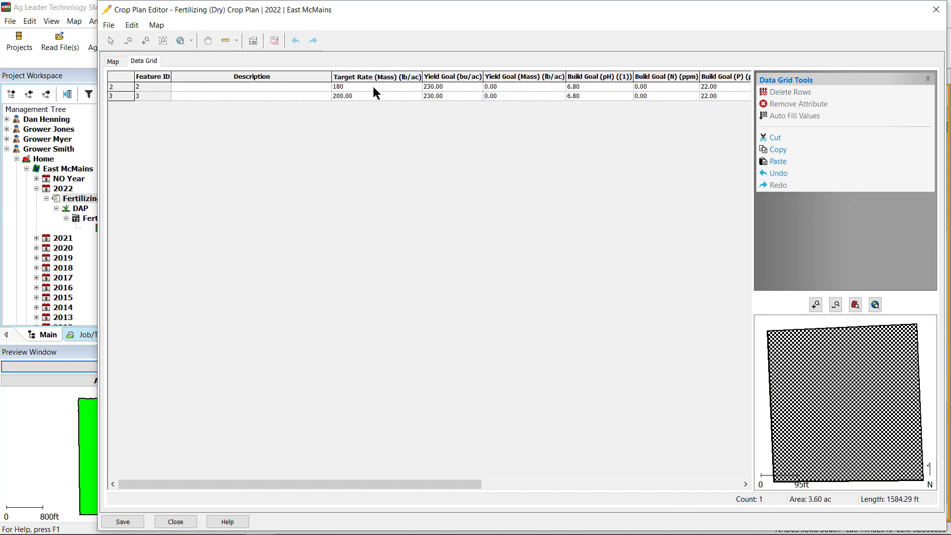
left_click(472, 87)
type("200")
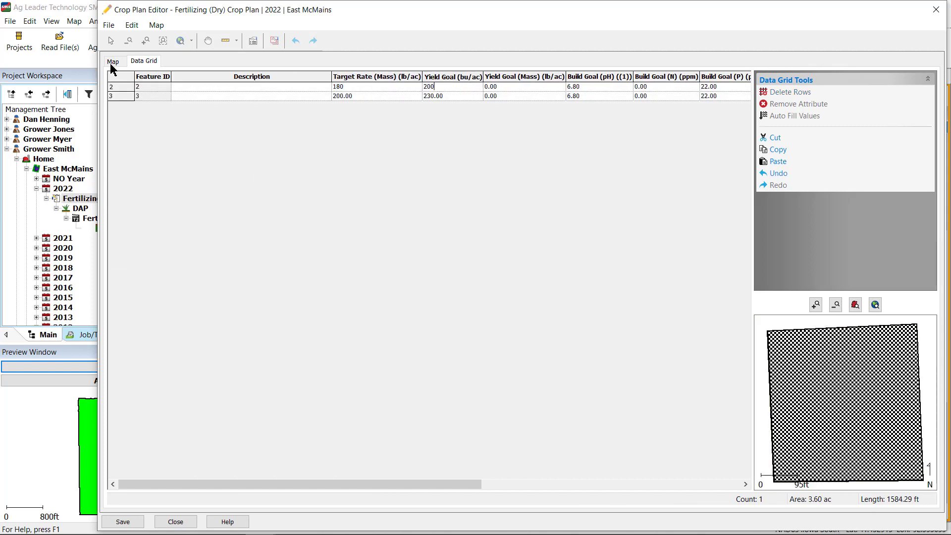
Save the edited crop plan, close the editor and display the map layer by Target Rate (Mass).
left_click(113, 62)
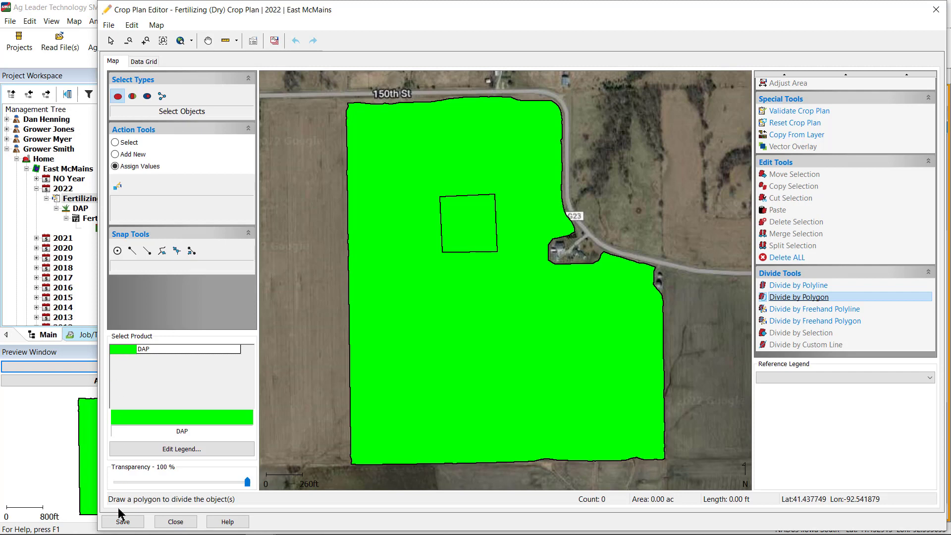
left_click(124, 522)
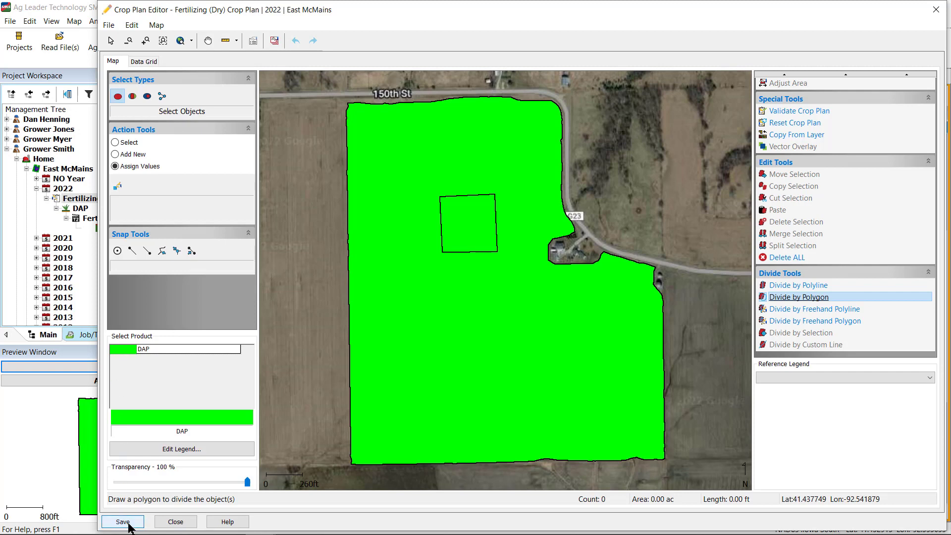
left_click(182, 523)
left_click(870, 144)
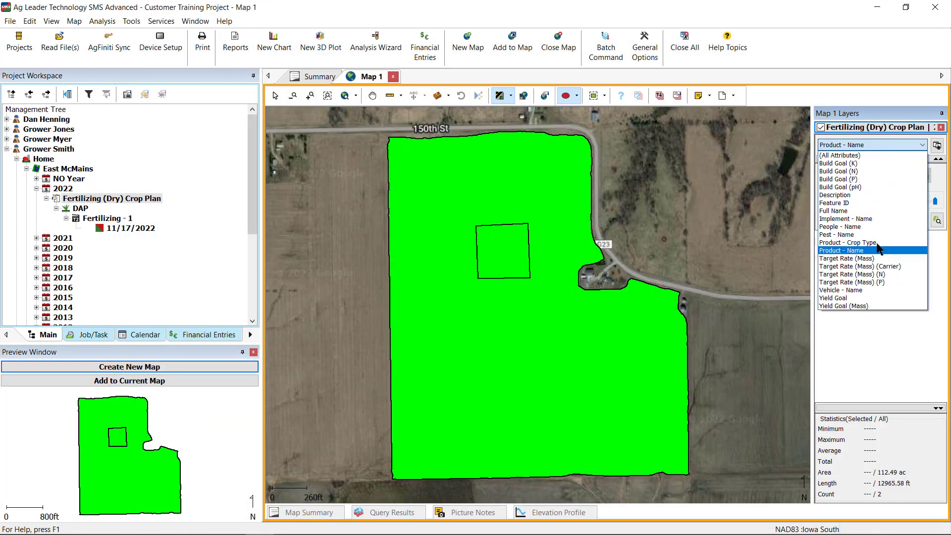
left_click(877, 258)
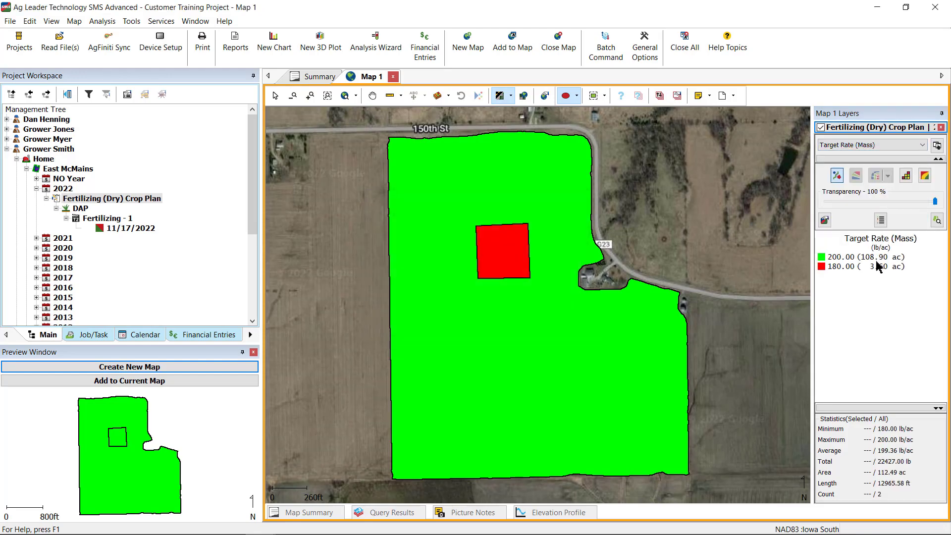